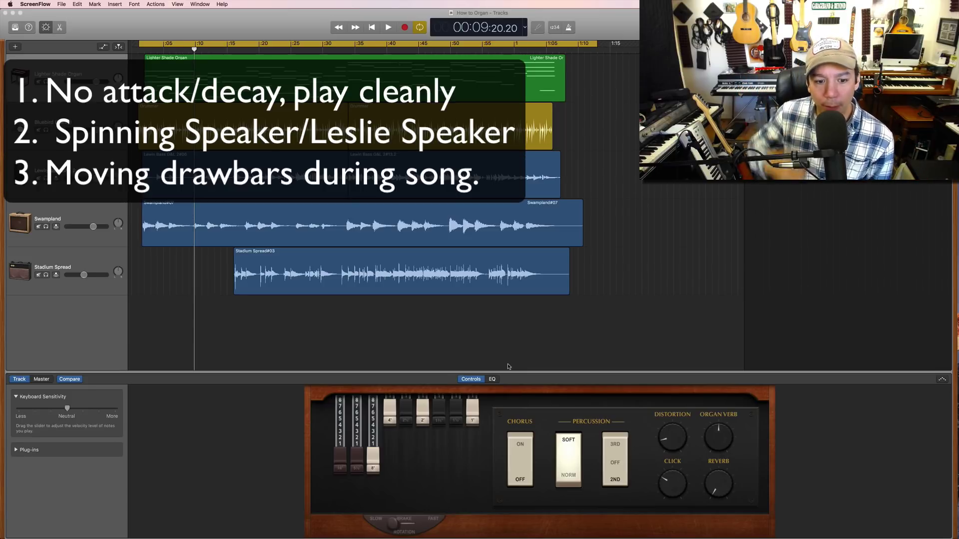
pyautogui.click(470, 407)
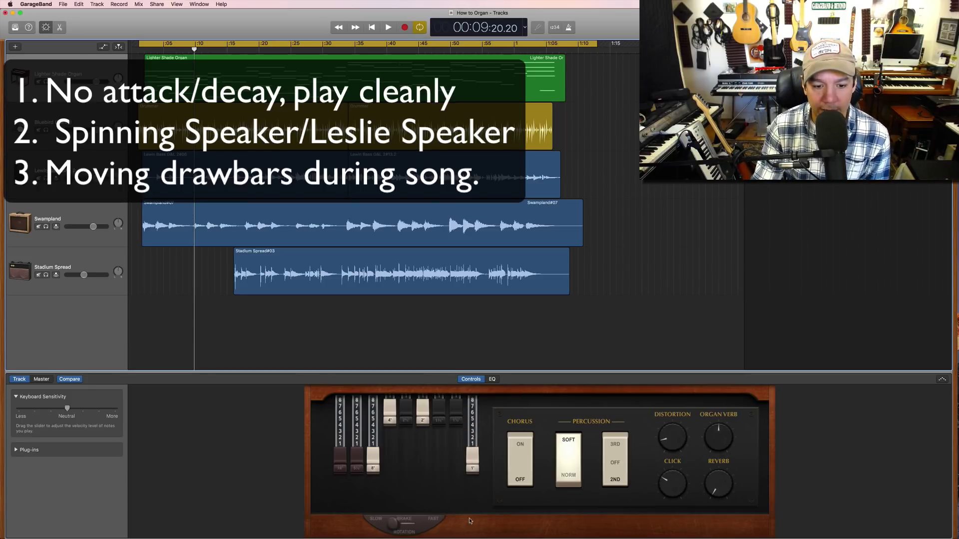
pyautogui.moveTo(456, 405)
pyautogui.mouseDown()
pyautogui.moveTo(464, 517)
pyautogui.moveTo(462, 399)
pyautogui.mouseUp()
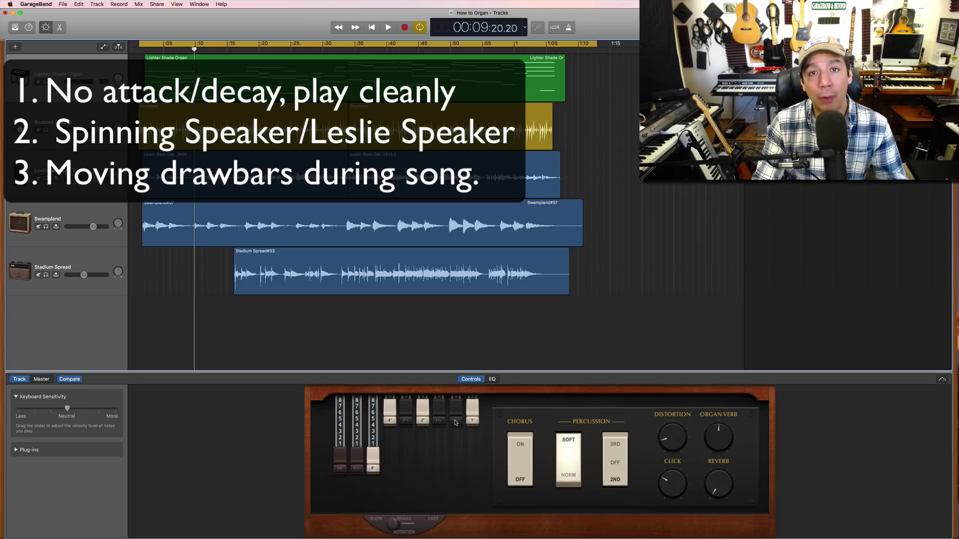
pyautogui.moveTo(455, 422); pyautogui.dragTo(456, 400)
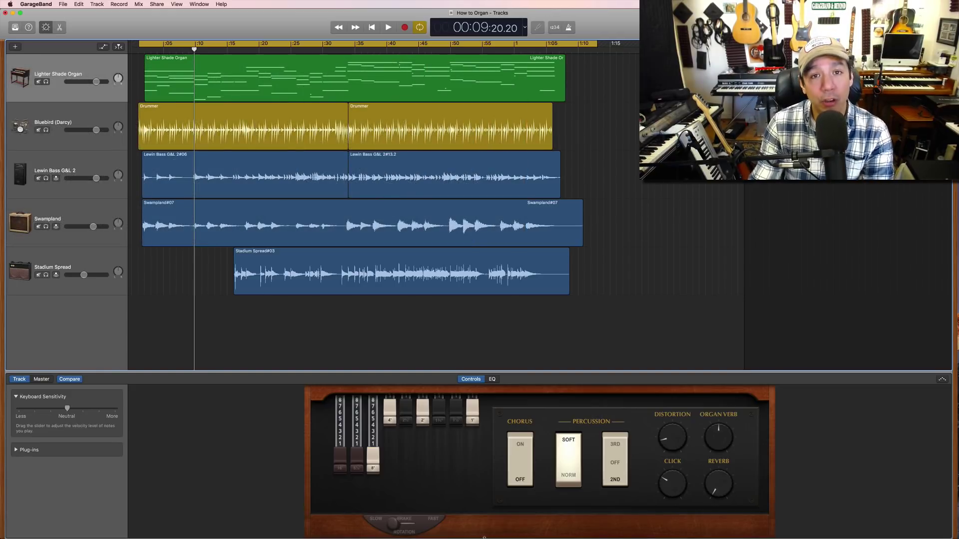
# Solo the Lighter Shade Organ track and play it alone from the song's start, then stop.
pyautogui.click(89, 70)
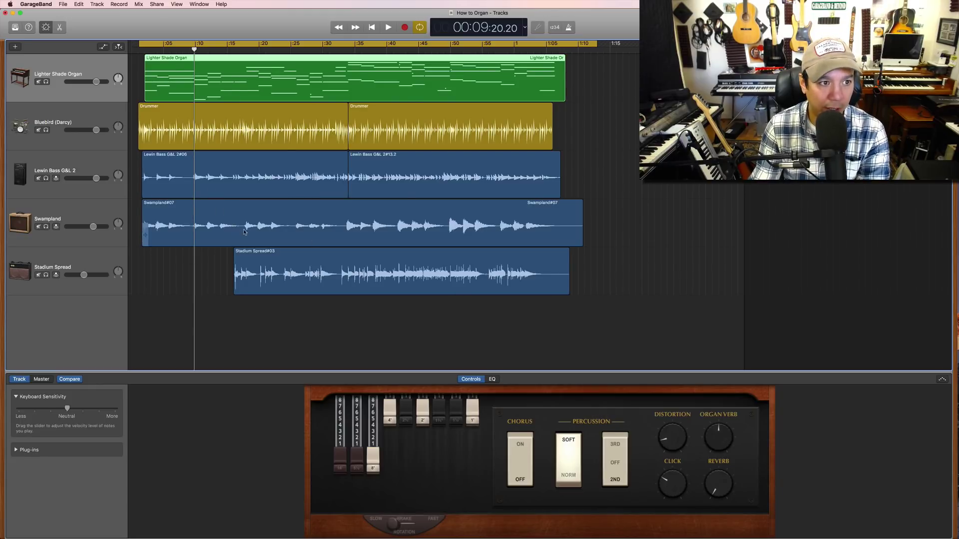
pyautogui.press('s')
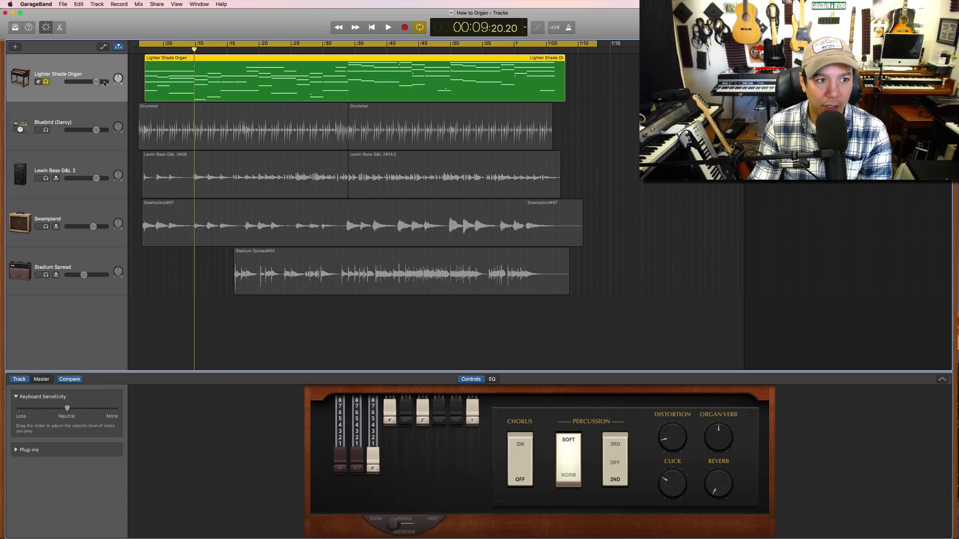
pyautogui.press('Return')
pyautogui.press('space')
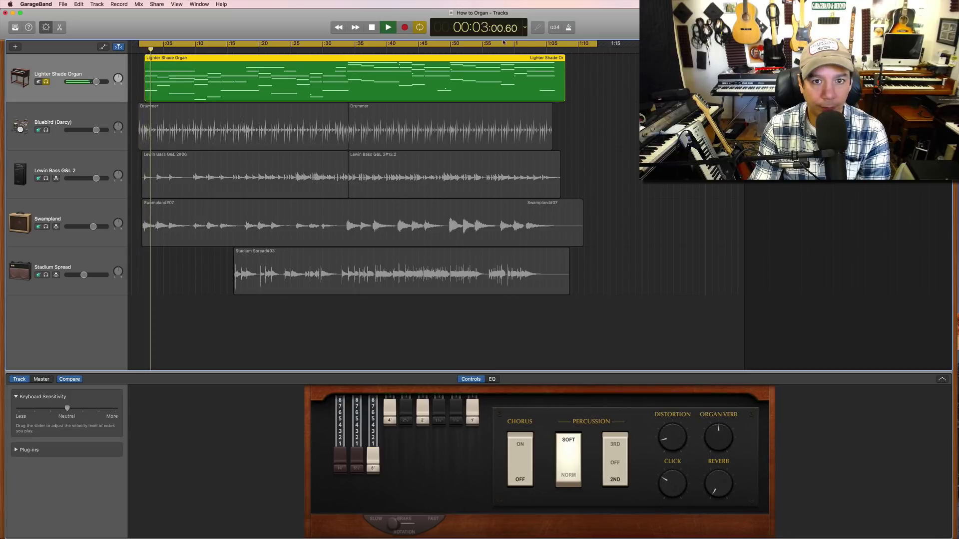
pyautogui.press('space')
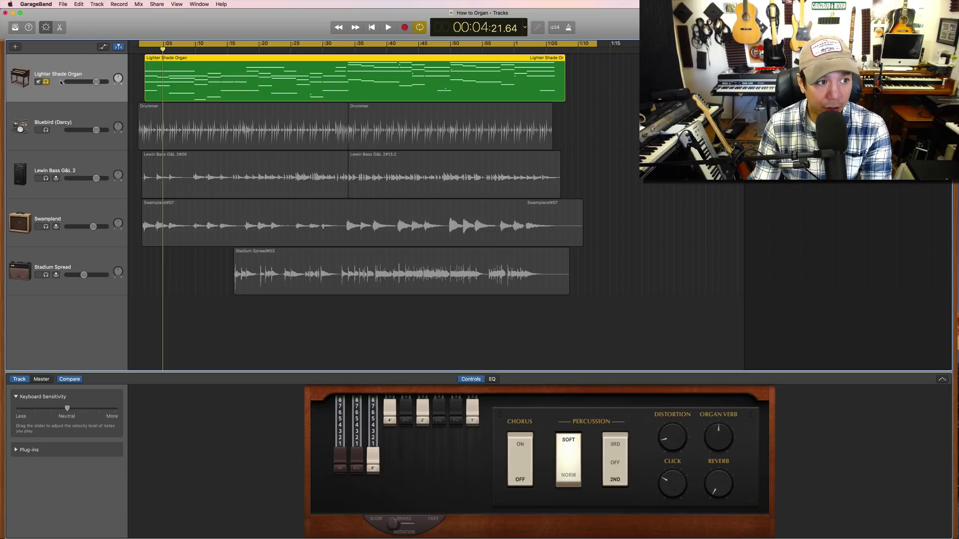
# Unsolo the organ and start recording from the beginning of the song.
pyautogui.click(46, 82)
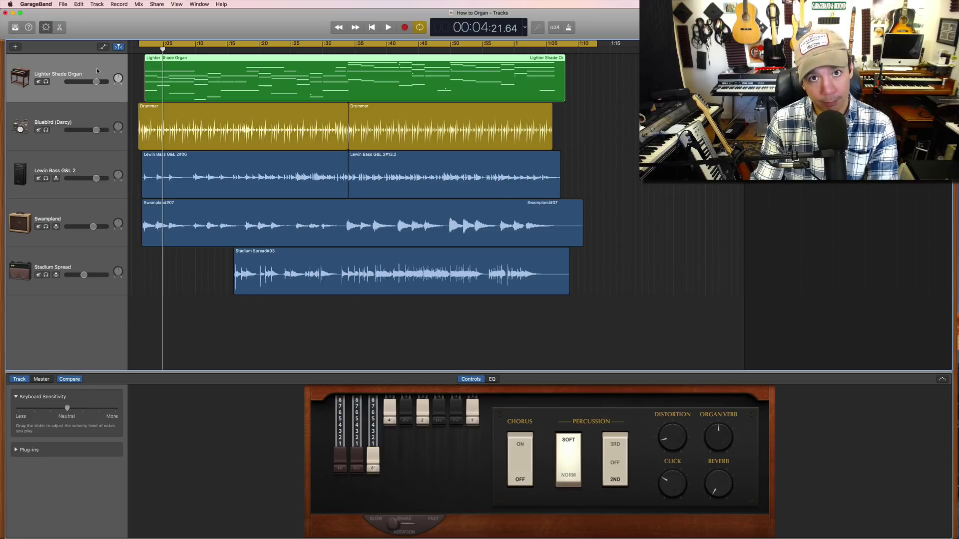
pyautogui.press('Return')
pyautogui.press('space')
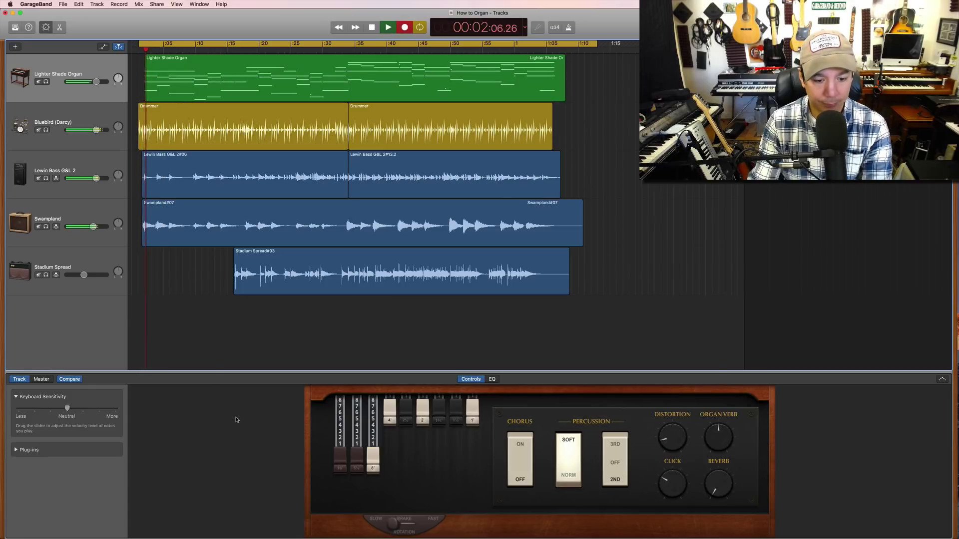
# While recording, switch the Leslie rotation to fast, back to slow, and pull out the 2' drawbar.
pyautogui.press('r')
pyautogui.click(432, 522)
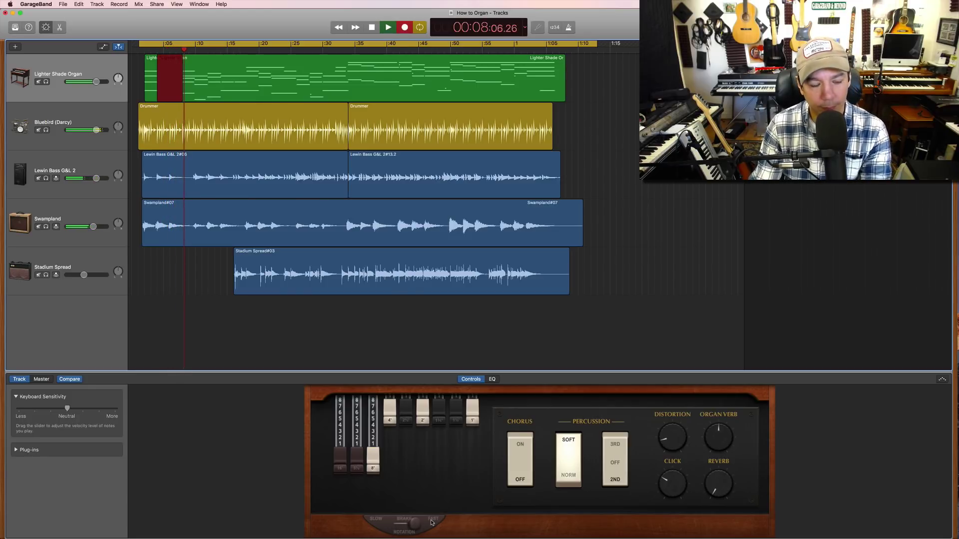
pyautogui.click(381, 520)
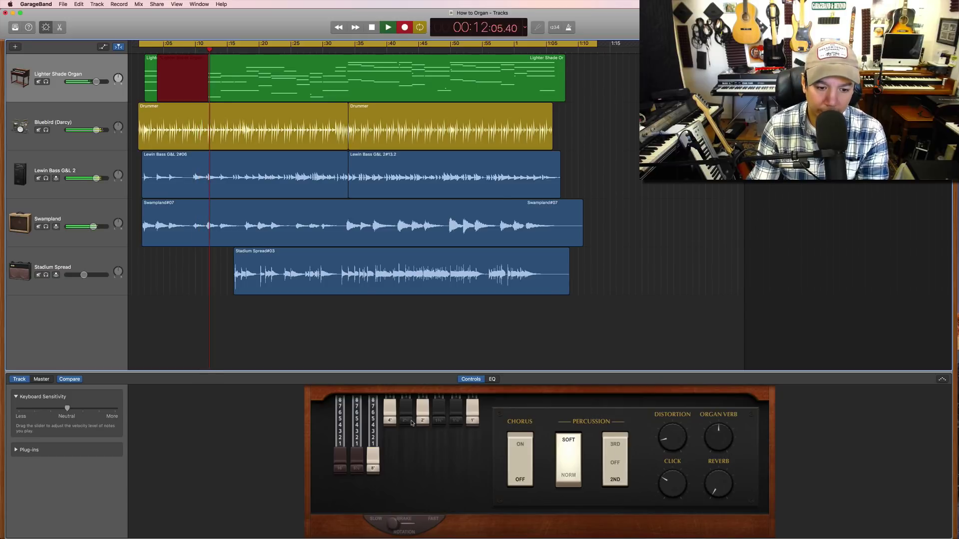
pyautogui.moveTo(419, 422); pyautogui.dragTo(439, 426)
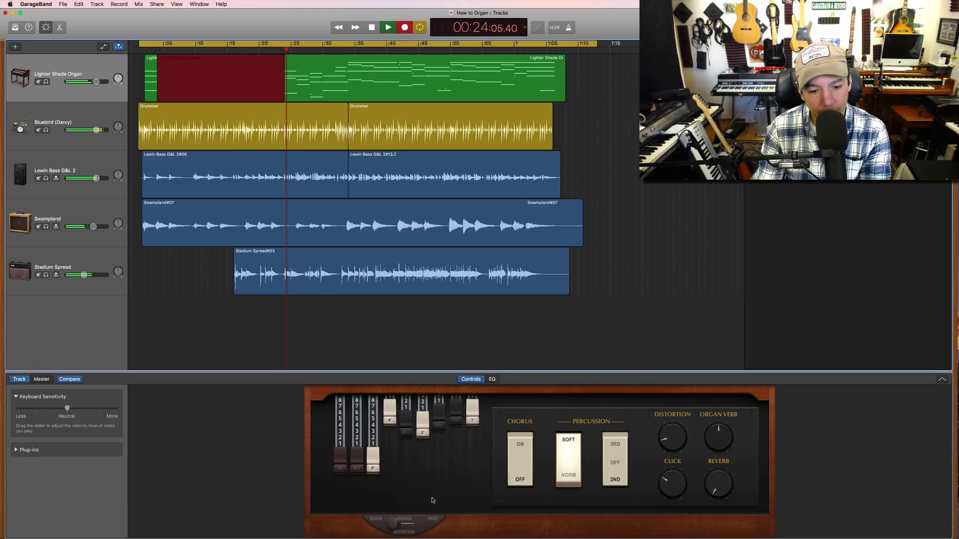
# Toggle the Leslie to slow, pull out the 1', 1 1/3' and 1 3/5' drawbars, then go fast.
pyautogui.click(434, 521)
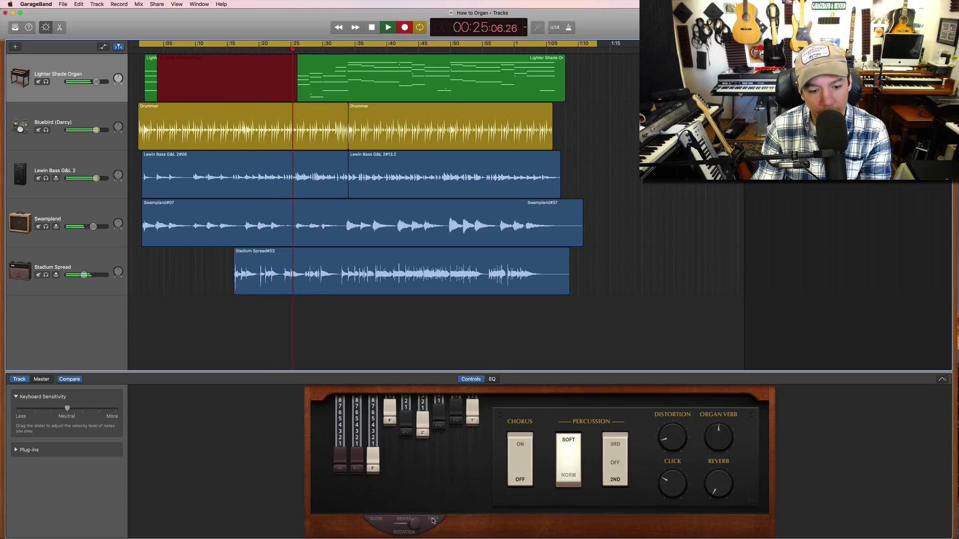
pyautogui.click(377, 521)
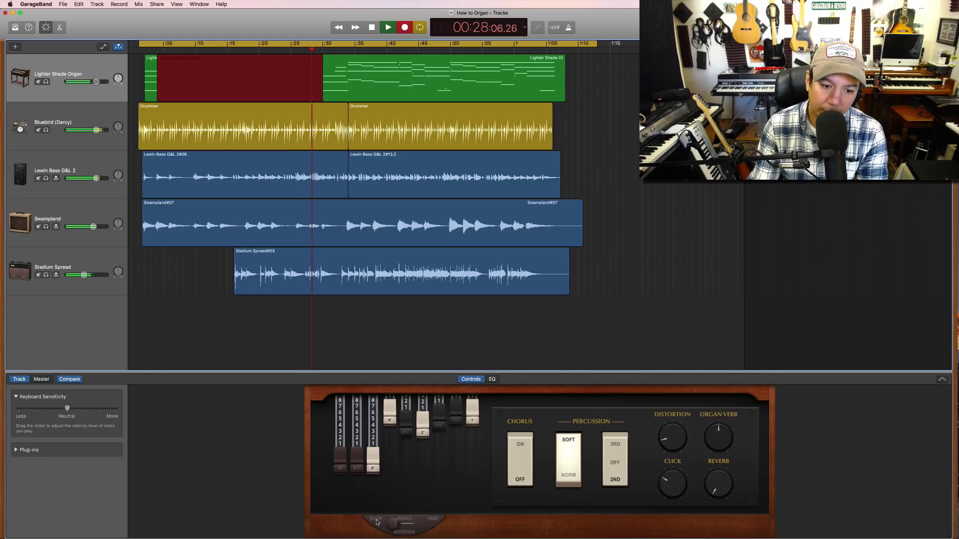
pyautogui.moveTo(456, 422); pyautogui.dragTo(472, 435)
pyautogui.moveTo(455, 429)
pyautogui.mouseDown()
pyautogui.moveTo(455, 440)
pyautogui.moveTo(439, 436)
pyautogui.moveTo(455, 436)
pyautogui.mouseUp()
pyautogui.click(432, 521)
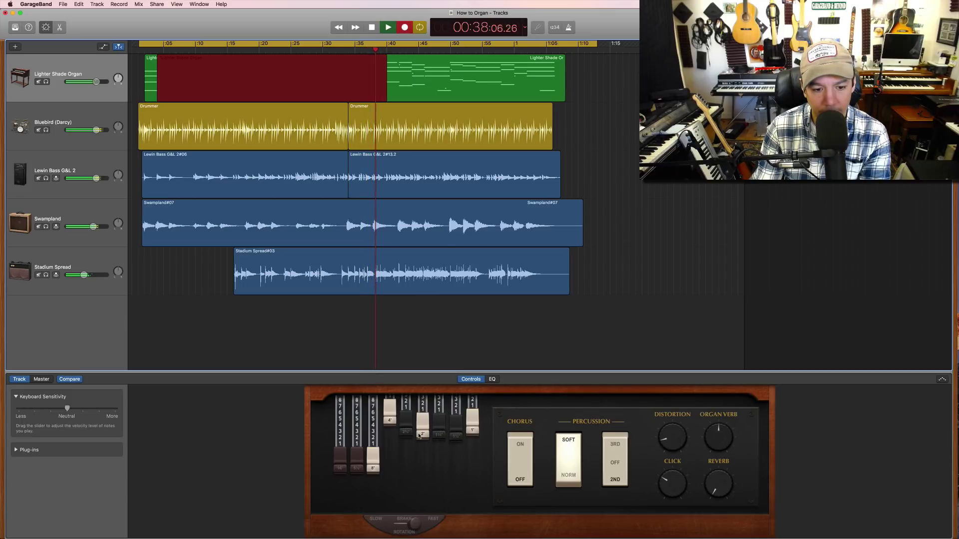
# Pull the 4' and 2' drawbars further out, speed the Leslie up again, and ease out 1 3/5'.
pyautogui.moveTo(389, 431); pyautogui.dragTo(389, 440)
pyautogui.moveTo(413, 523); pyautogui.dragTo(395, 522)
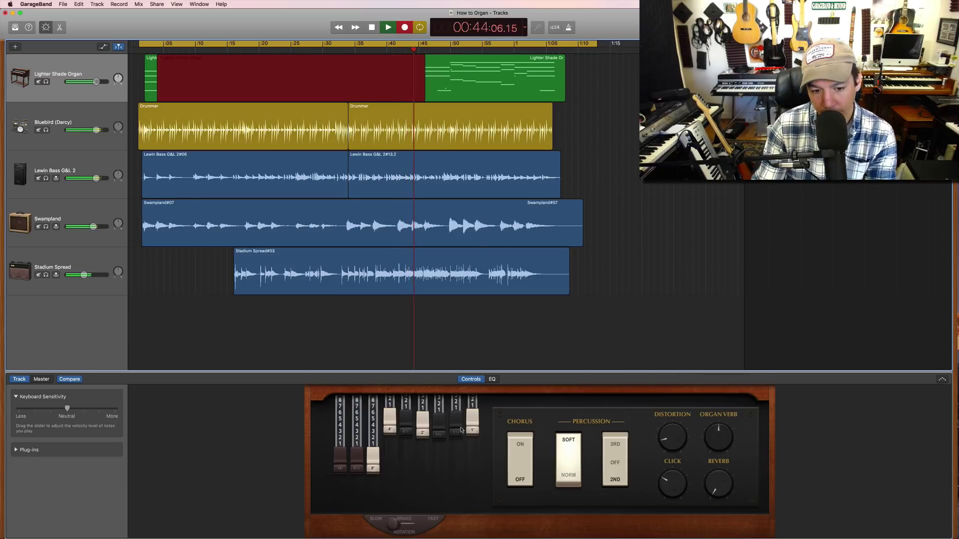
pyautogui.moveTo(422, 432); pyautogui.dragTo(389, 444)
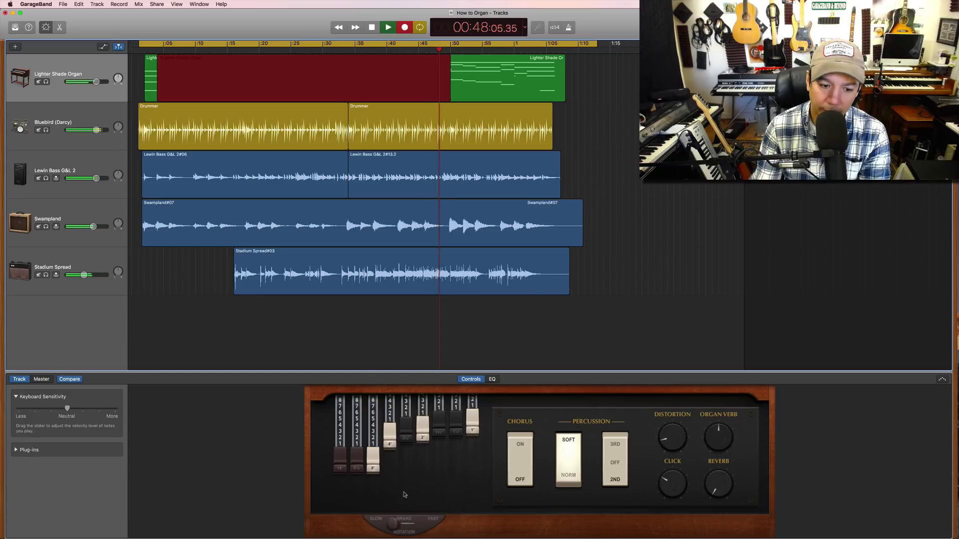
pyautogui.click(427, 523)
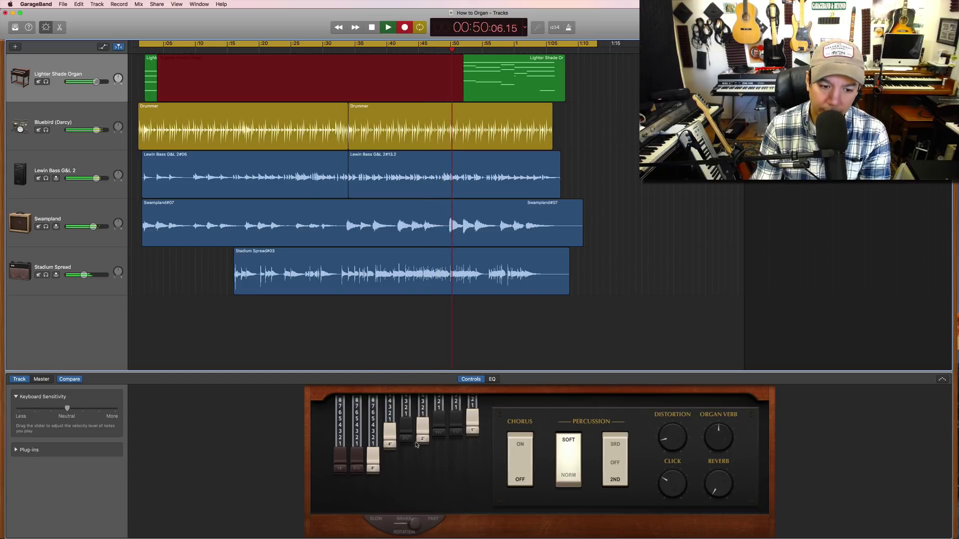
pyautogui.moveTo(439, 433); pyautogui.dragTo(472, 432)
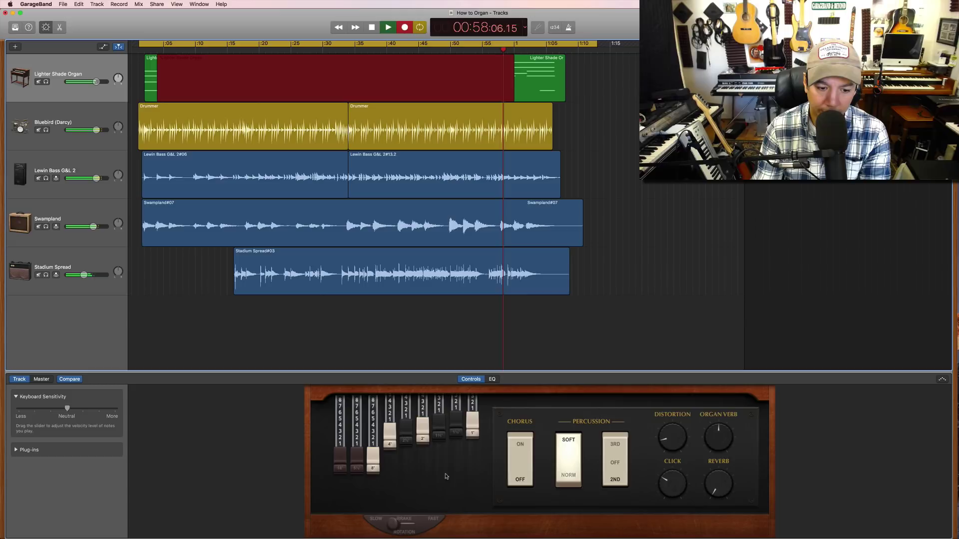
# Push the 2', 2 2/3', 1', 1 1/3', 1 3/5' and 4' drawbars back in toward the song's end.
pyautogui.moveTo(415, 442); pyautogui.dragTo(405, 422)
pyautogui.moveTo(472, 434); pyautogui.dragTo(439, 421)
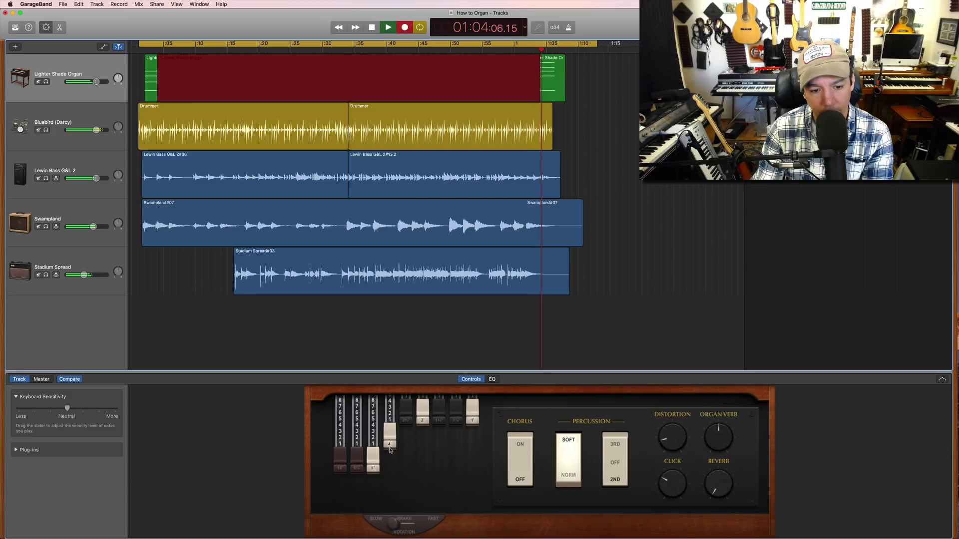
pyautogui.moveTo(389, 444); pyautogui.dragTo(394, 390)
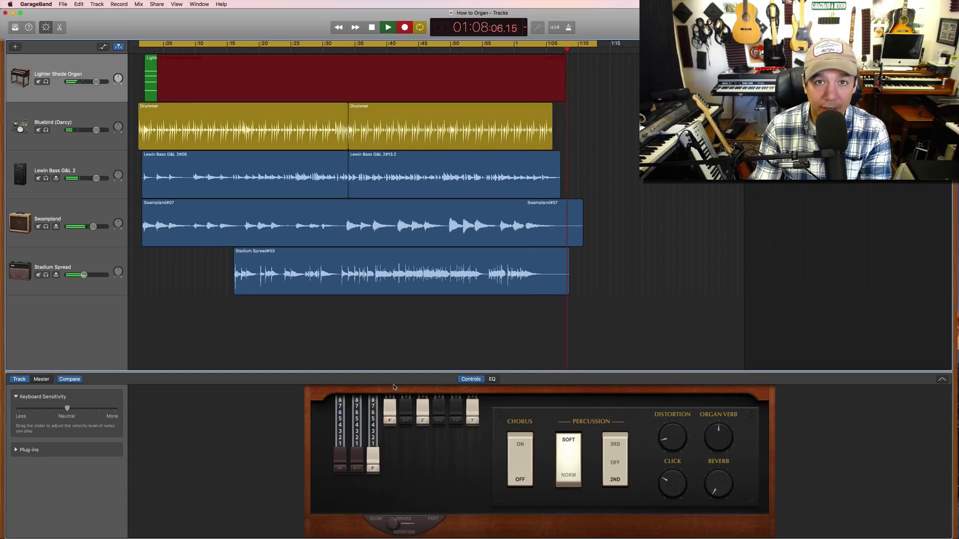
# Stop the organ recording and play the whole song back from the beginning.
pyautogui.press('space')
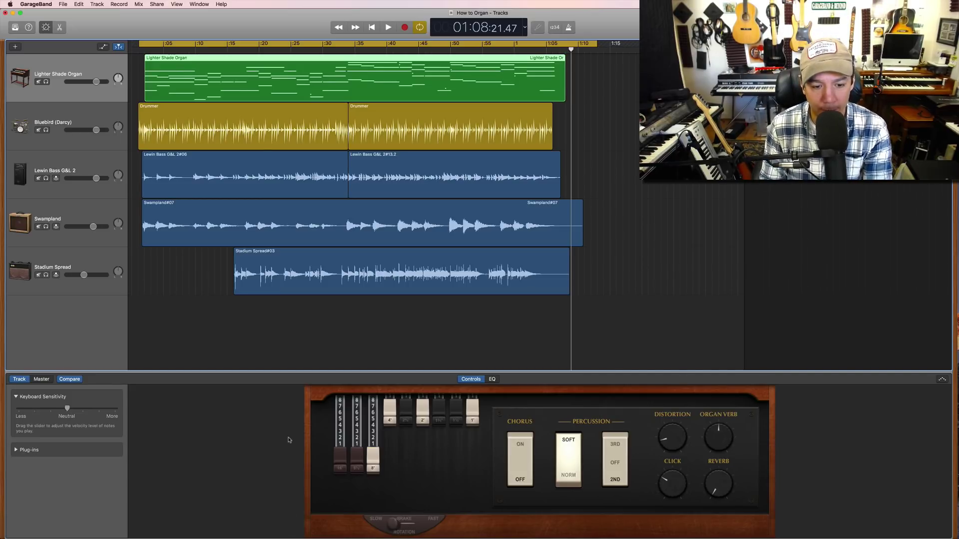
pyautogui.press('Return')
pyautogui.press('space')
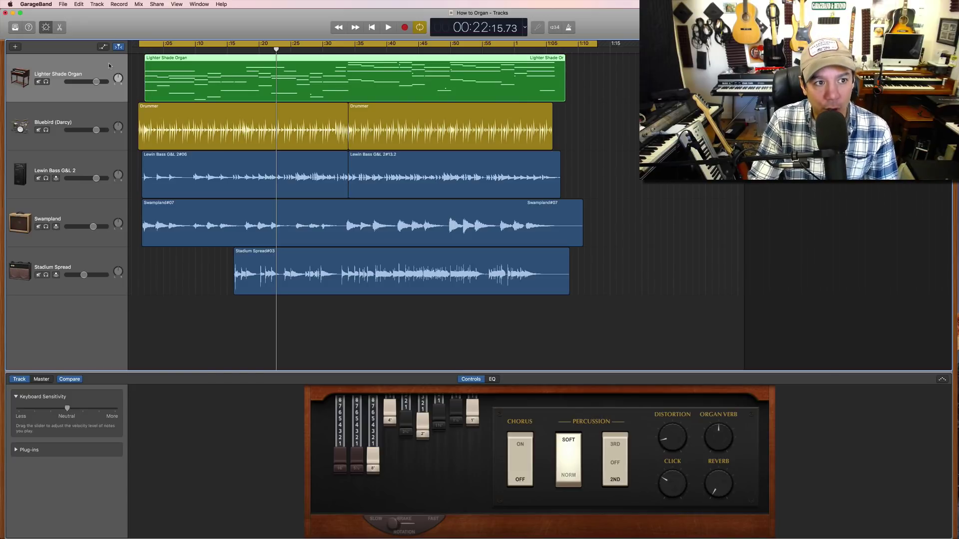
# Move the playhead back to the beginning of the project with Return.
pyautogui.press('Return')
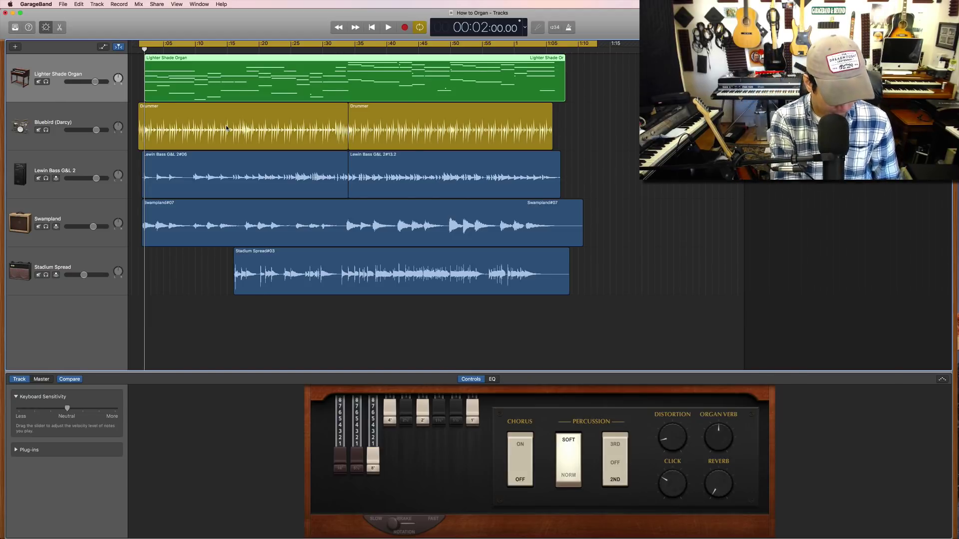
# Record a brief organ pass, stop, then resume playback and record again through the song's end.
pyautogui.press('r')
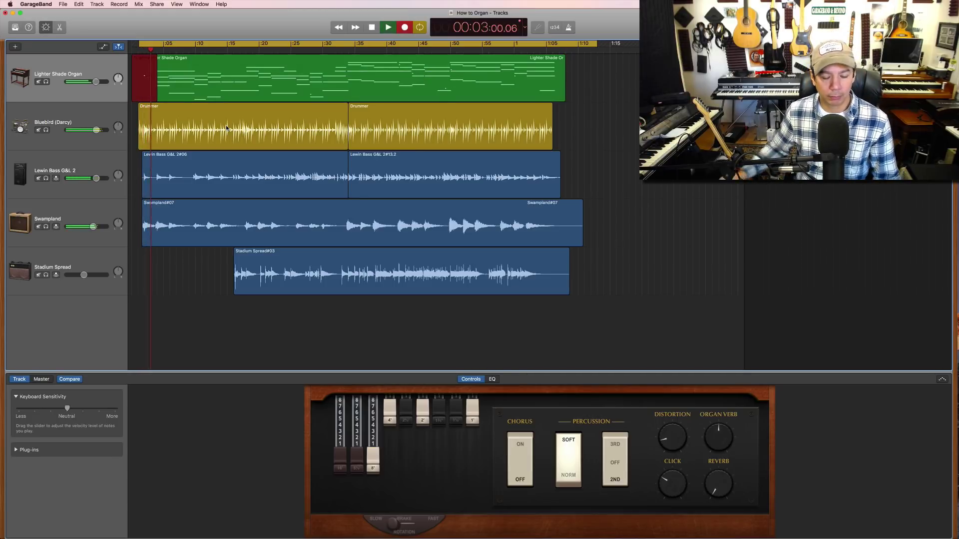
pyautogui.press('space')
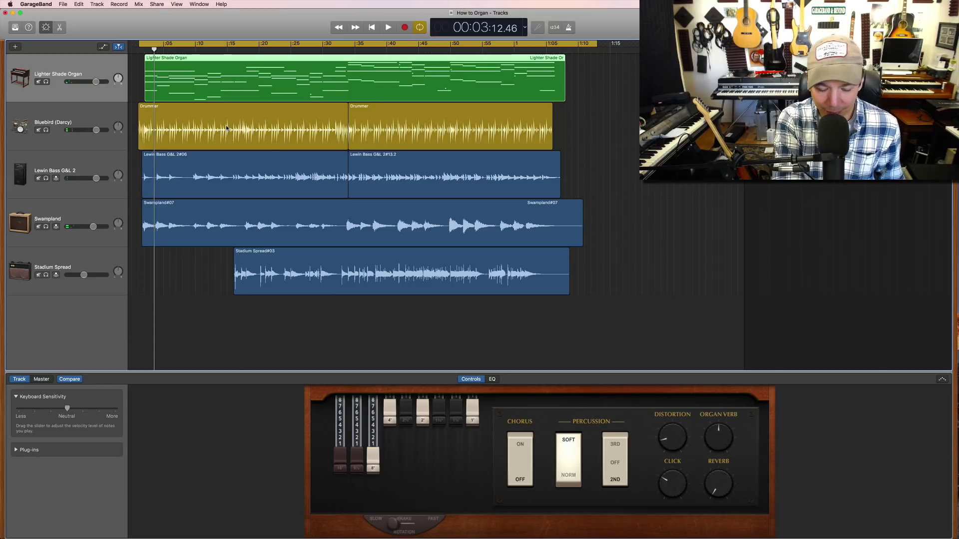
pyautogui.press('space')
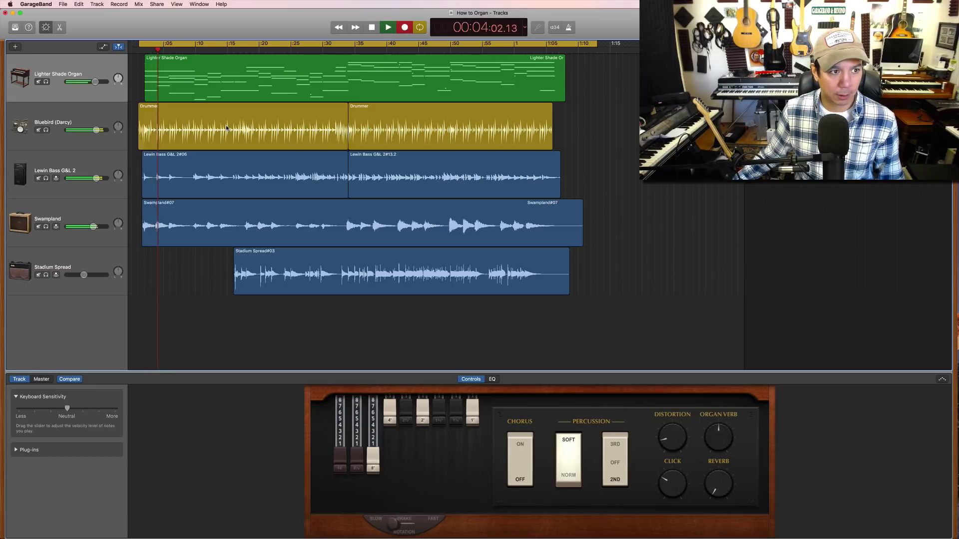
pyautogui.press('r')
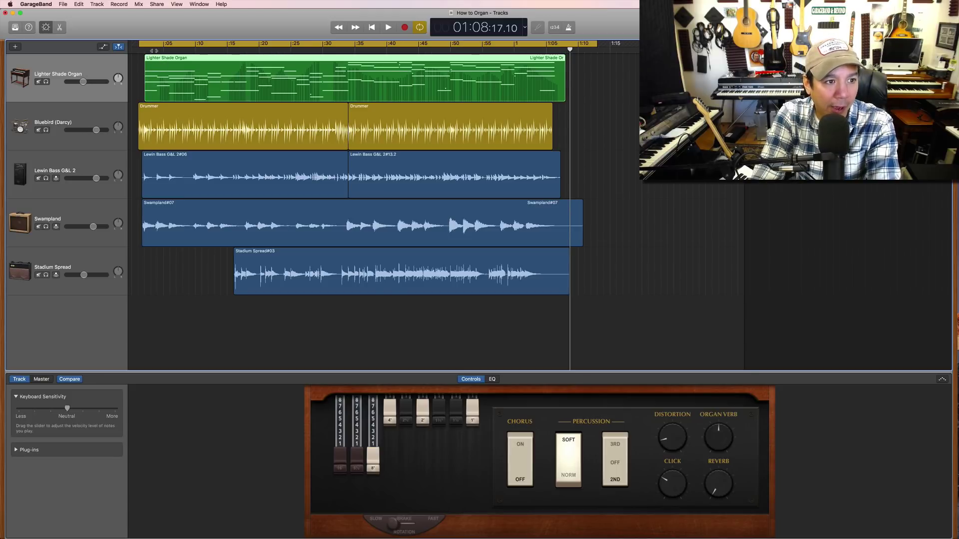
# Move the playhead to about 0:03 on the ruler.
pyautogui.click(154, 50)
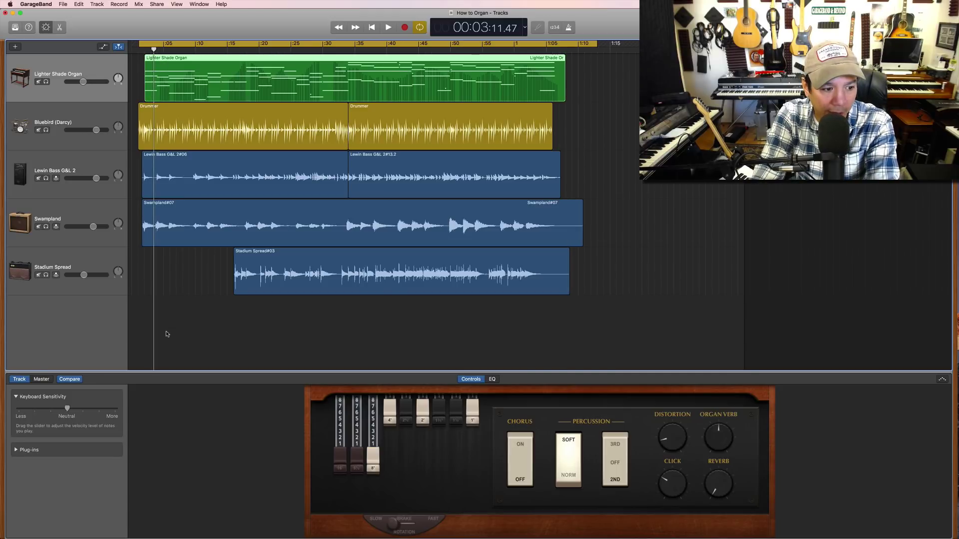